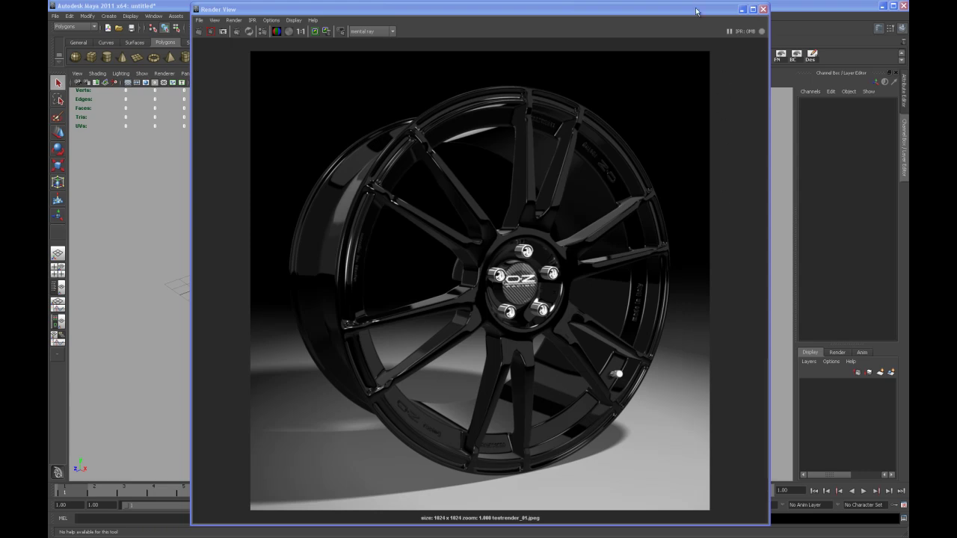
# - Close the Render View showing the finished black OZ wheel render
pyautogui.click(761, 10)
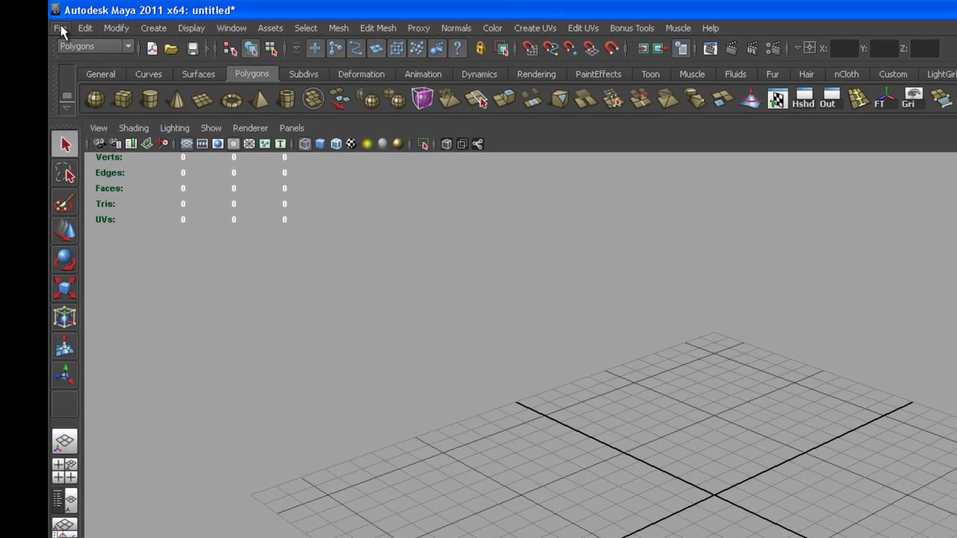
# - Create the OZ_rim project from File > Project > New with default folder locations
pyautogui.click(60, 28)
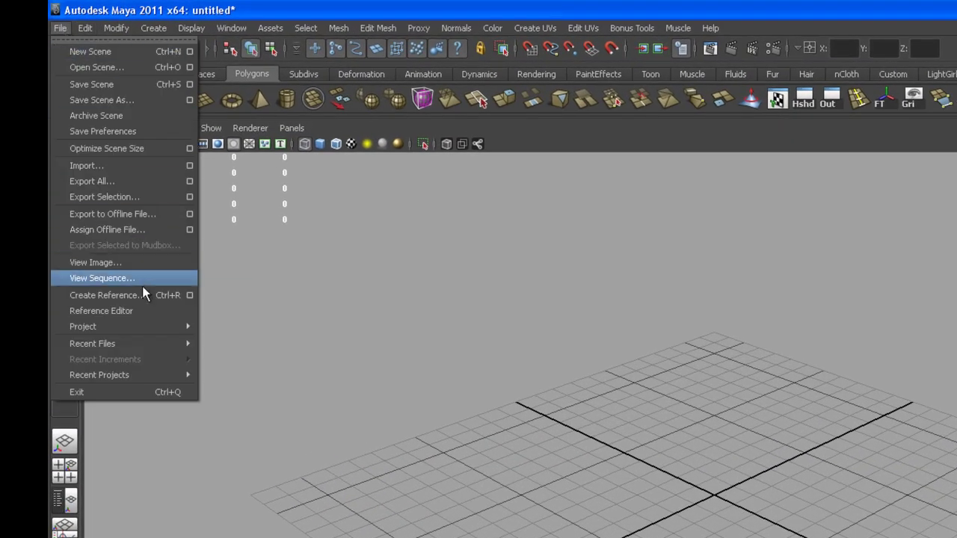
pyautogui.moveTo(154, 328)
pyautogui.click(233, 334)
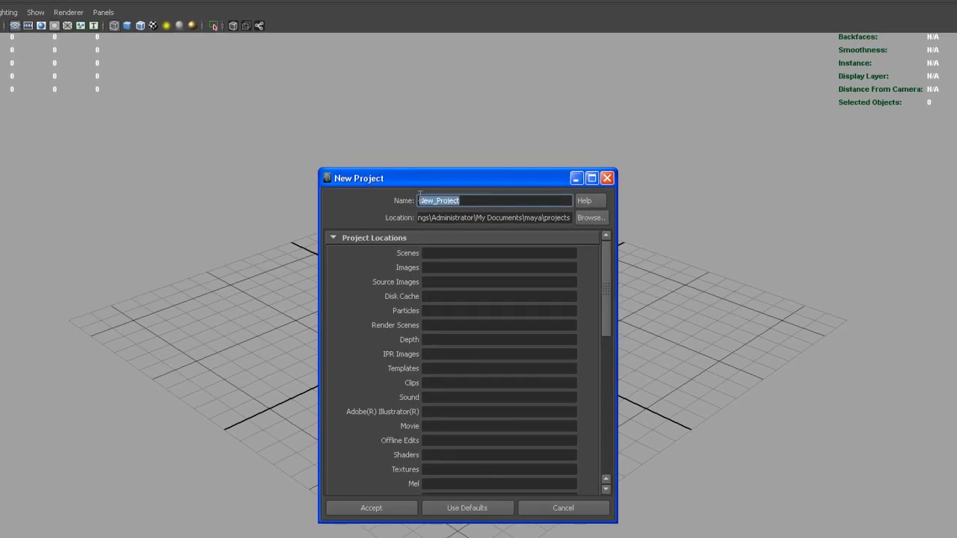
pyautogui.write('c')
pyautogui.click(470, 512)
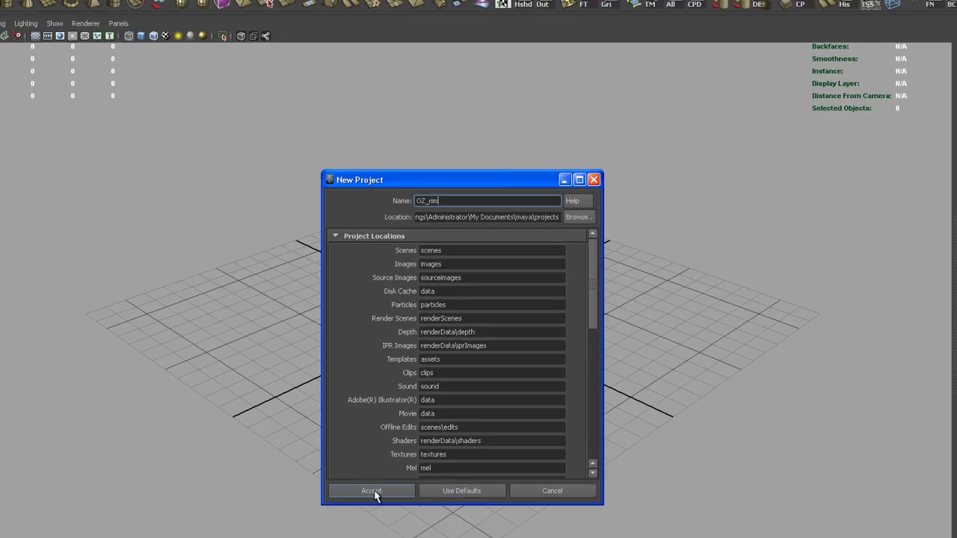
pyautogui.click(387, 508)
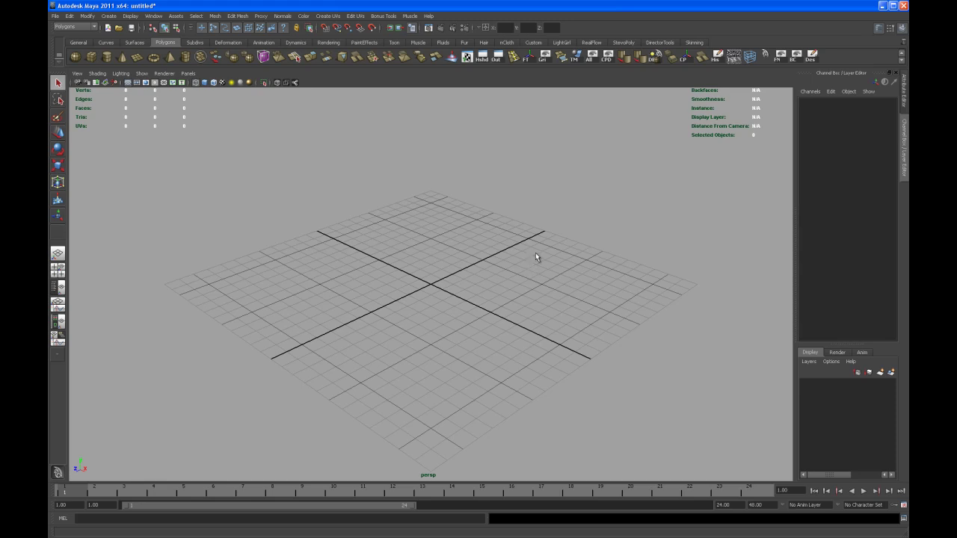
# - In Firefox, view the Ultraleggera HLT Matt Black rim photo enlarged, then close it
pyautogui.hotkey('alt', 'Tab')
pyautogui.hotkey('alt', 'Tab')
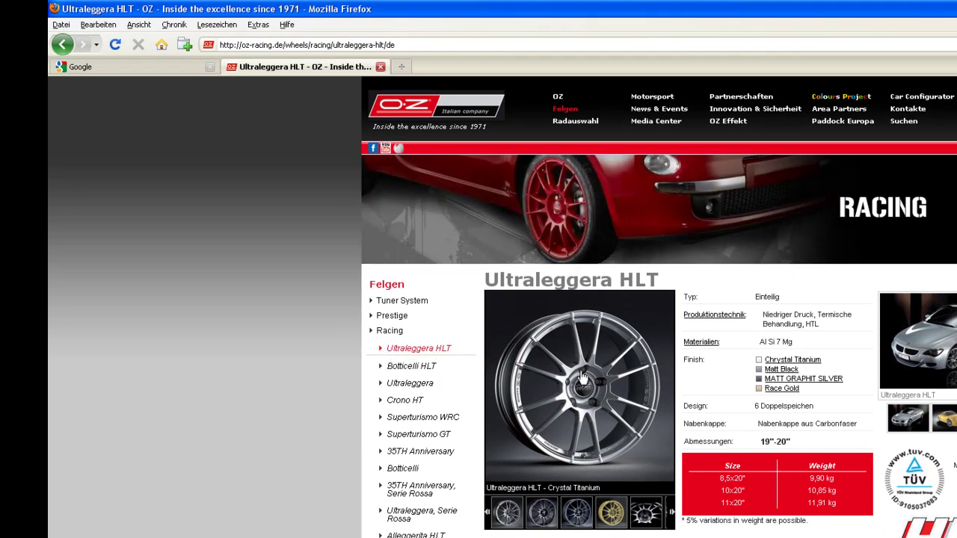
pyautogui.click(554, 514)
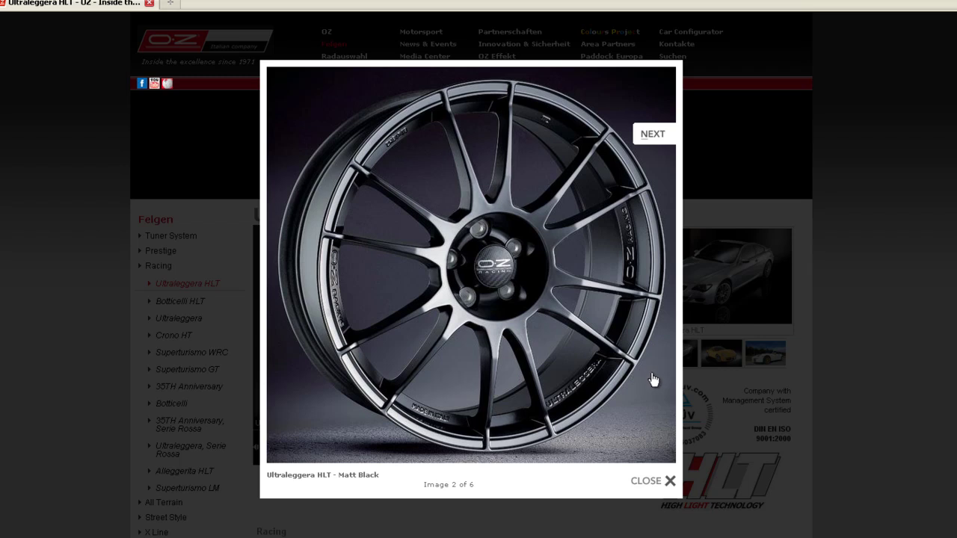
pyautogui.click(663, 481)
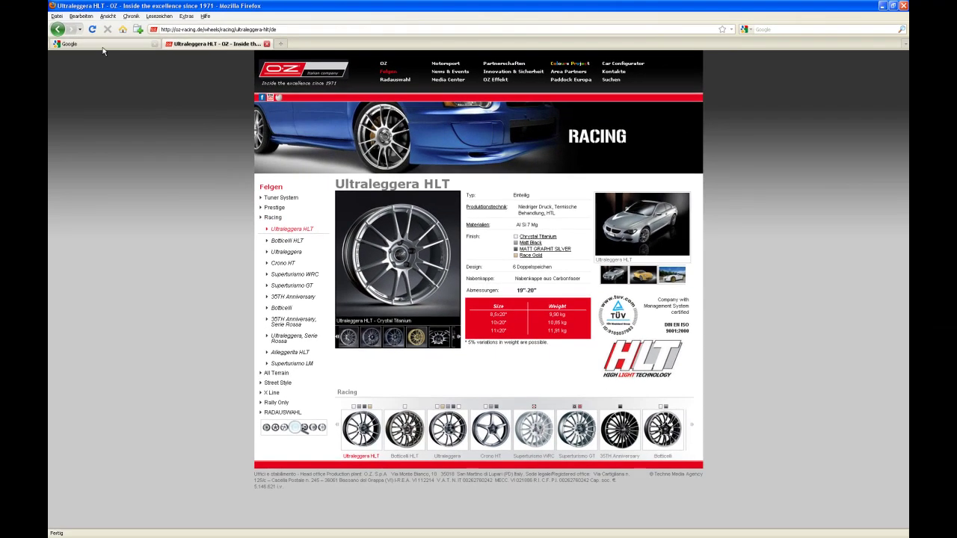
# - Search Google Images for 'oz rim 20' and open the black OZ wheel set photo at full size
pyautogui.click(105, 45)
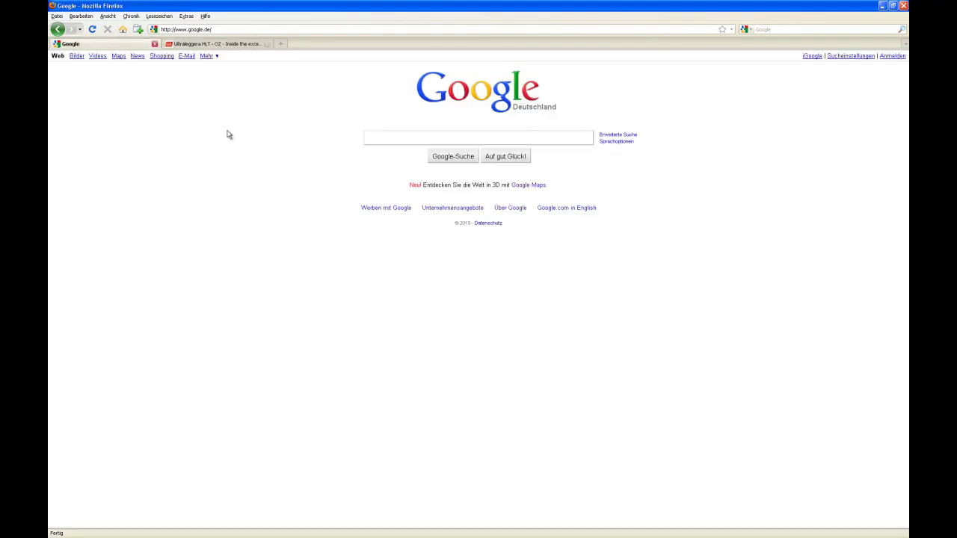
pyautogui.click(77, 56)
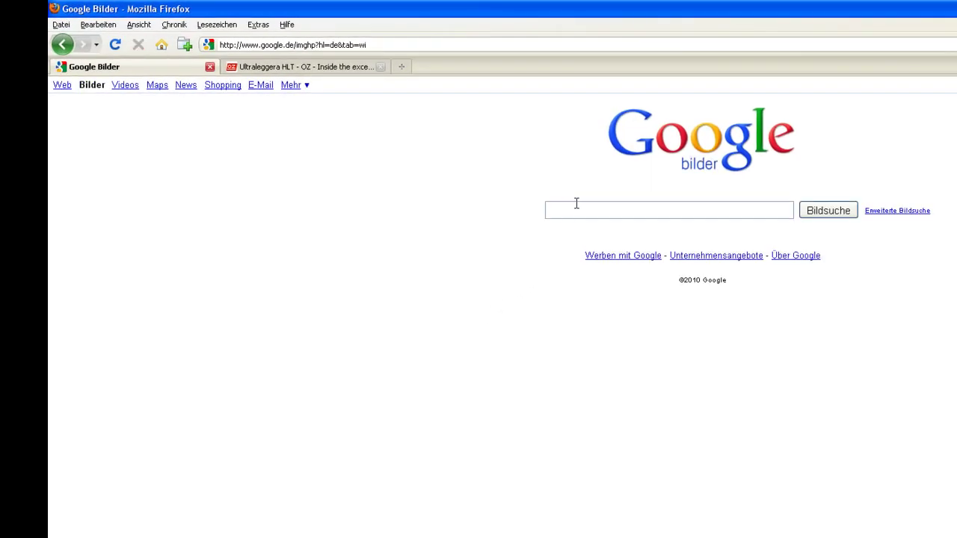
pyautogui.write('oz rim 20')
pyautogui.press('Return')
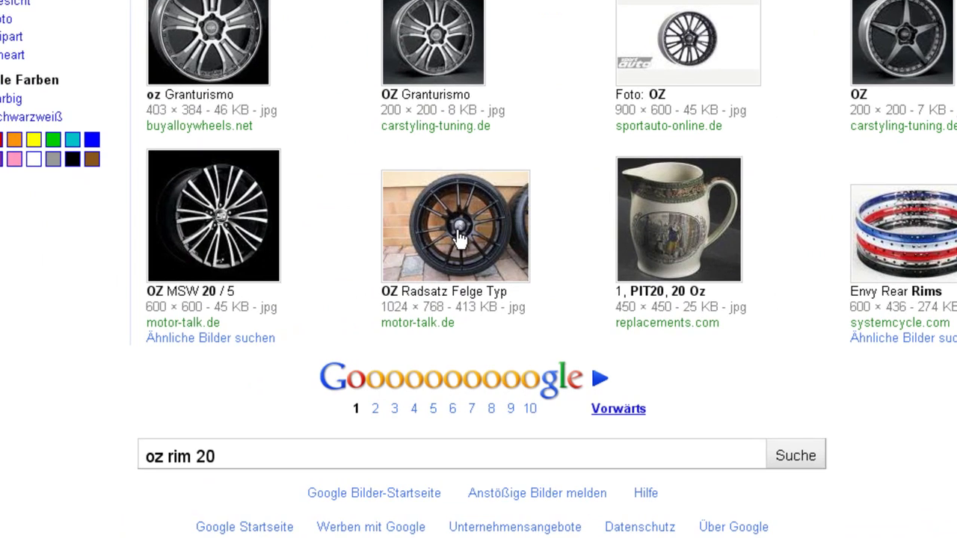
pyautogui.click(459, 238)
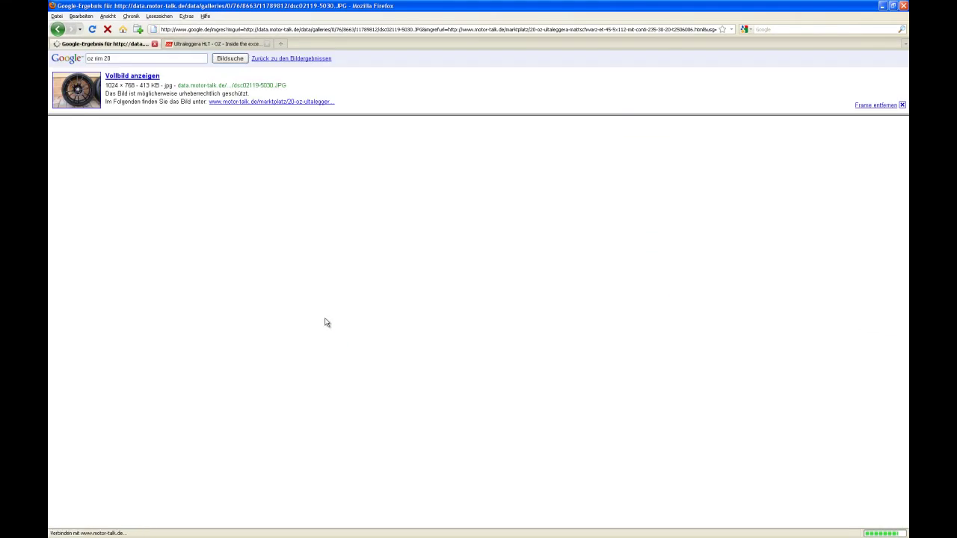
pyautogui.click(133, 75)
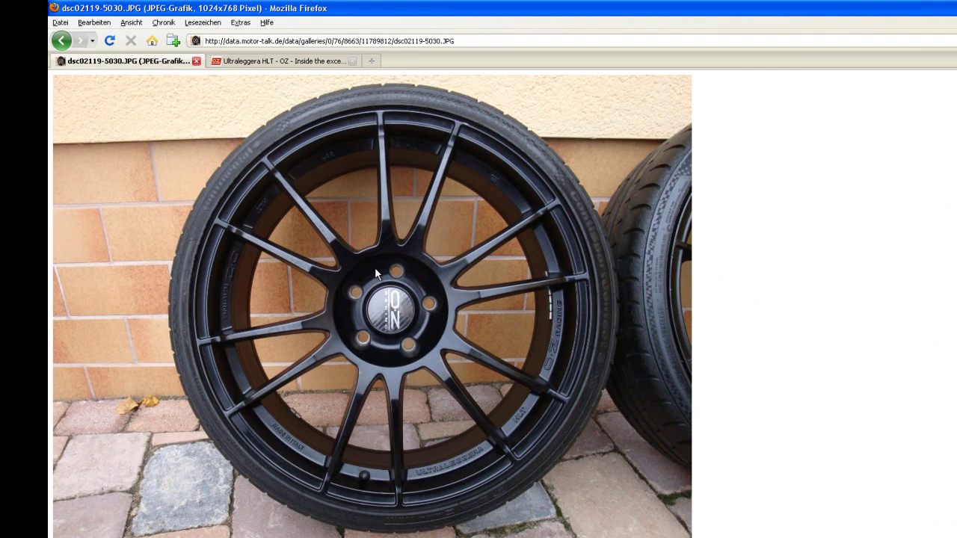
# - Save the rim photo from Firefox into the OZ_rim project's sourceimages folder
pyautogui.rightClick(365, 261)
pyautogui.click(428, 302)
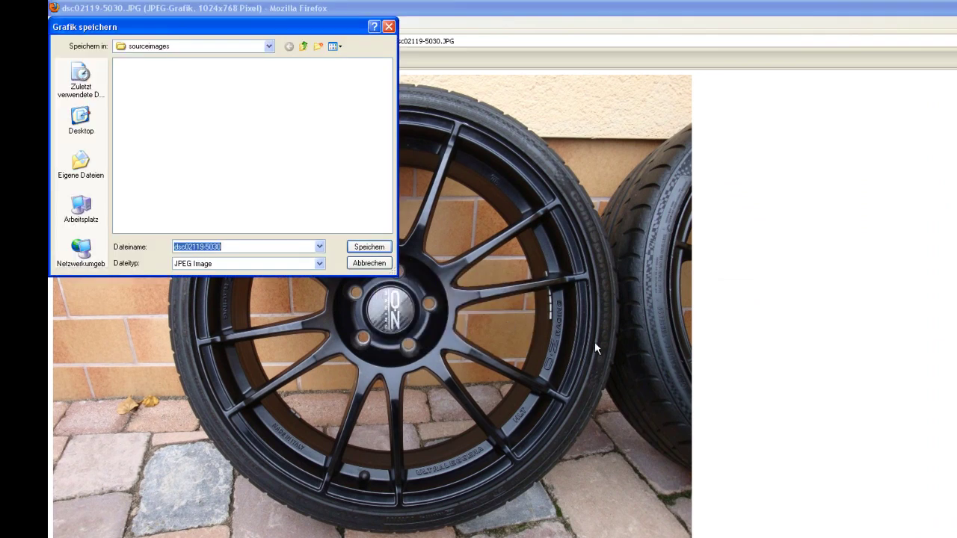
pyautogui.click(303, 45)
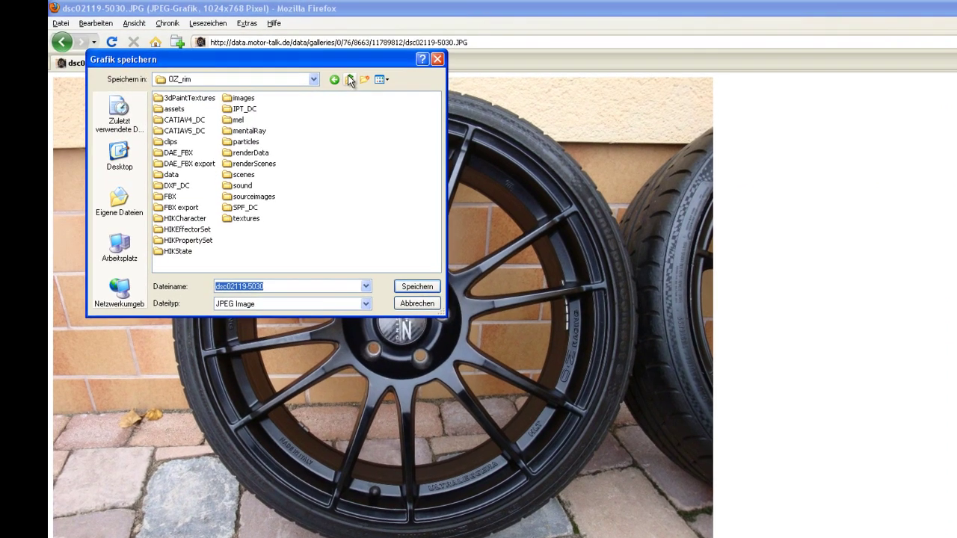
pyautogui.click(351, 80)
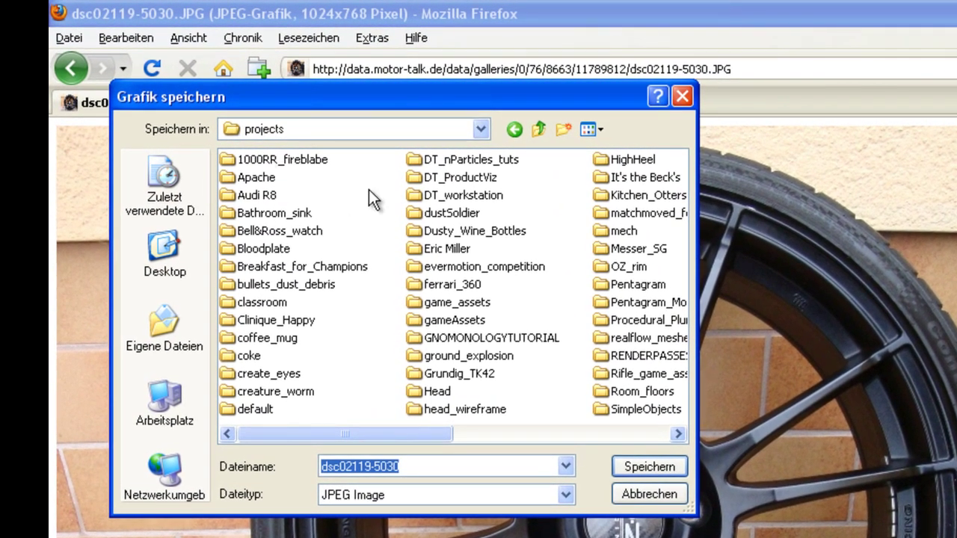
pyautogui.moveTo(385, 437); pyautogui.dragTo(547, 406)
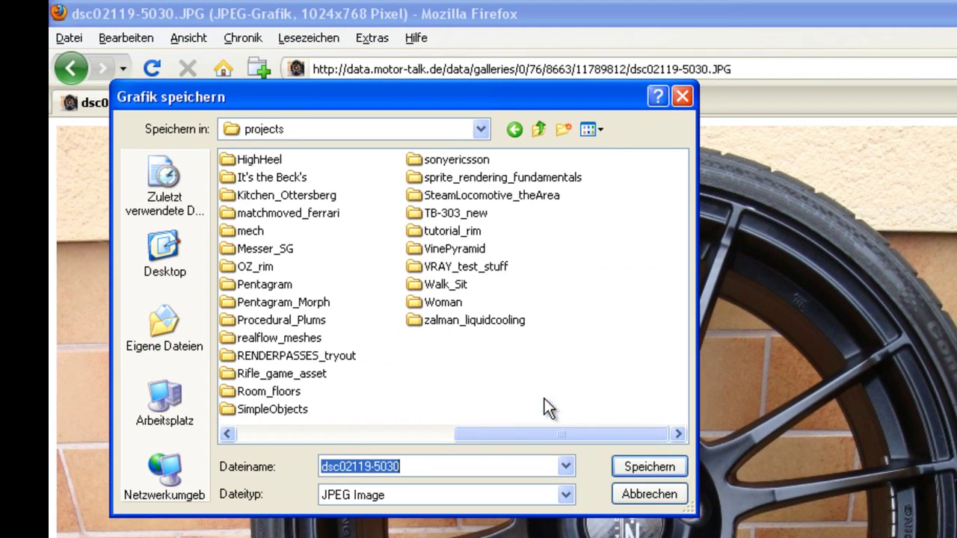
pyautogui.doubleClick(244, 267)
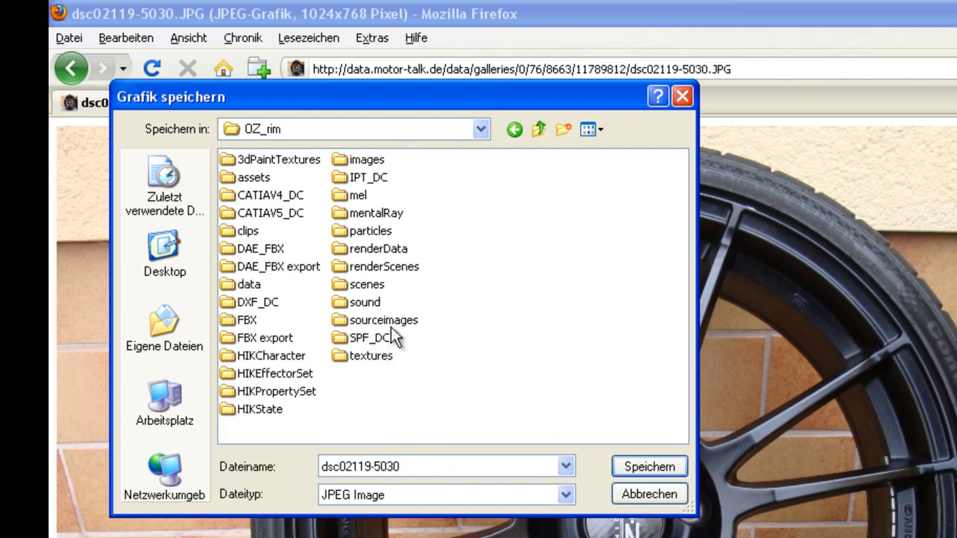
pyautogui.doubleClick(385, 320)
# - Name the photo rim_reference, save it, and go back to Maya
pyautogui.click(423, 462)
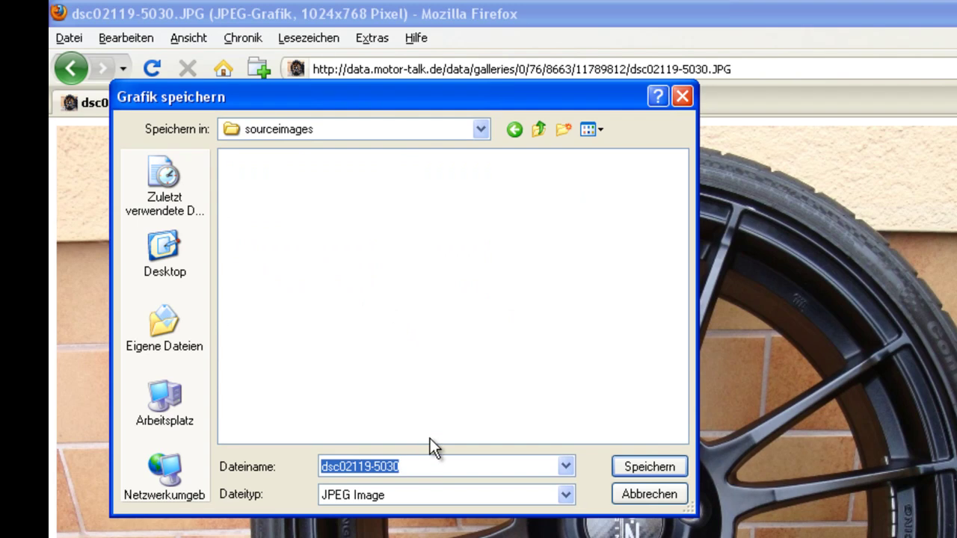
pyautogui.write('rim_ref')
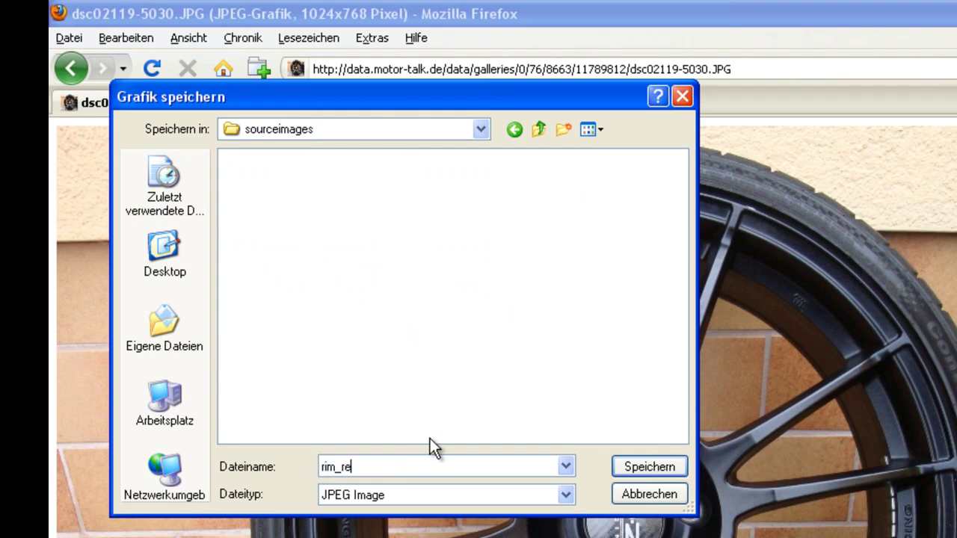
pyautogui.write('erence')
pyautogui.press('Return')
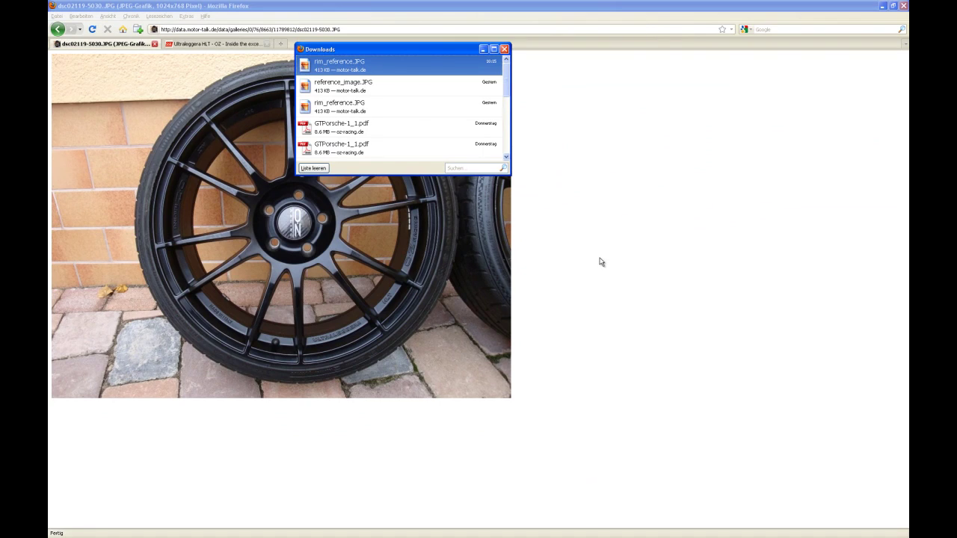
pyautogui.hotkey('alt', 'Tab')
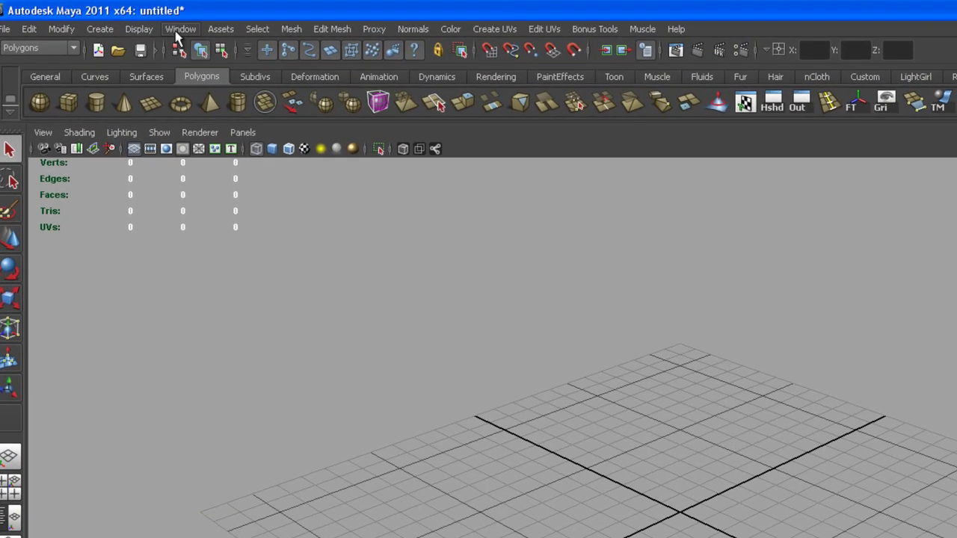
pyautogui.click(156, 16)
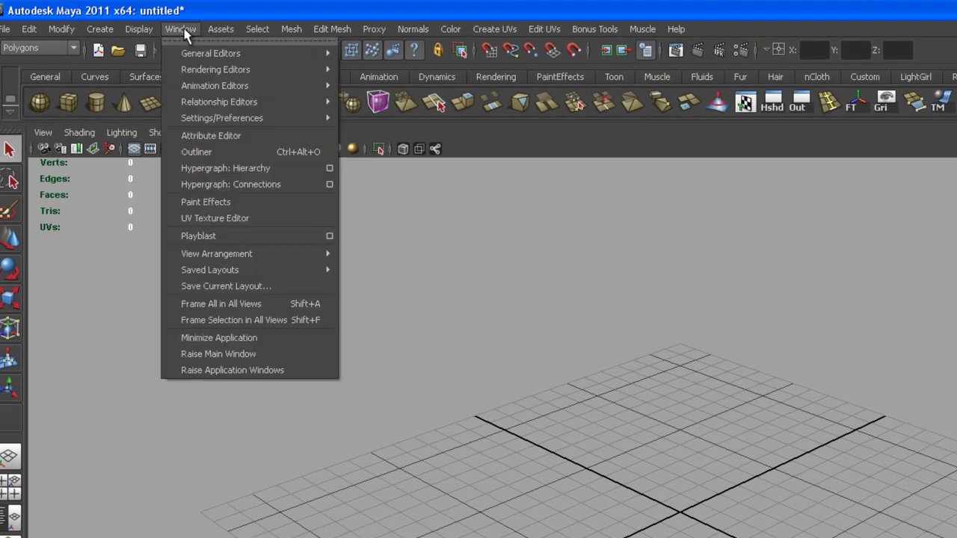
pyautogui.moveTo(244, 121)
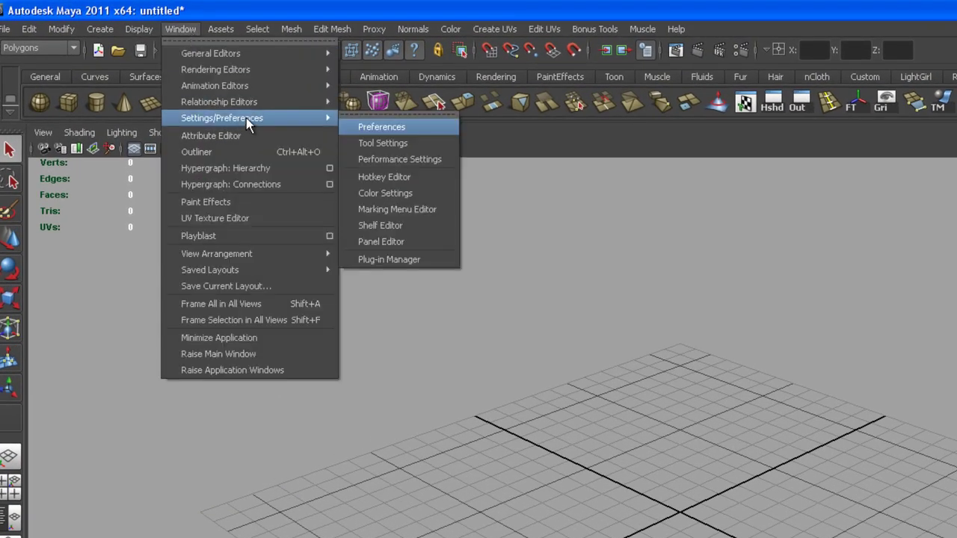
pyautogui.click(376, 128)
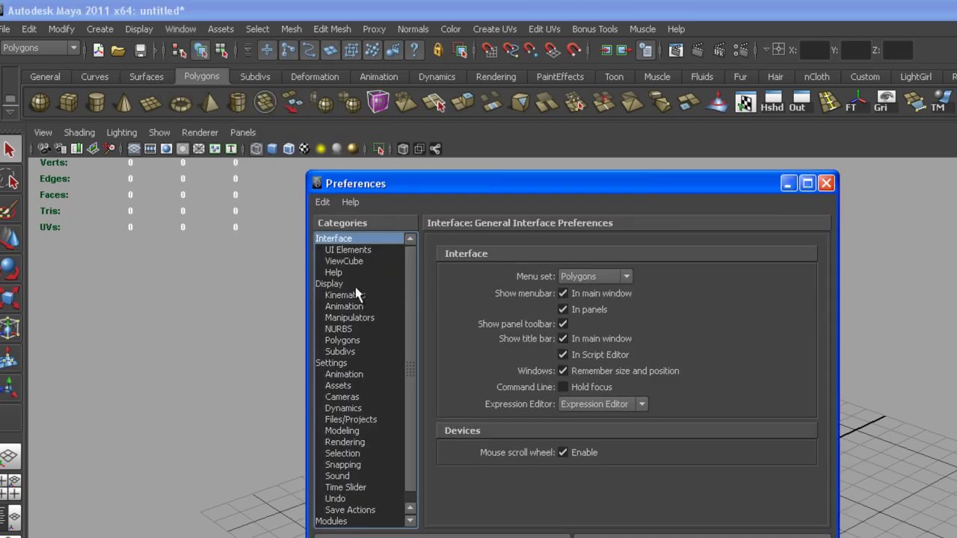
pyautogui.click(346, 363)
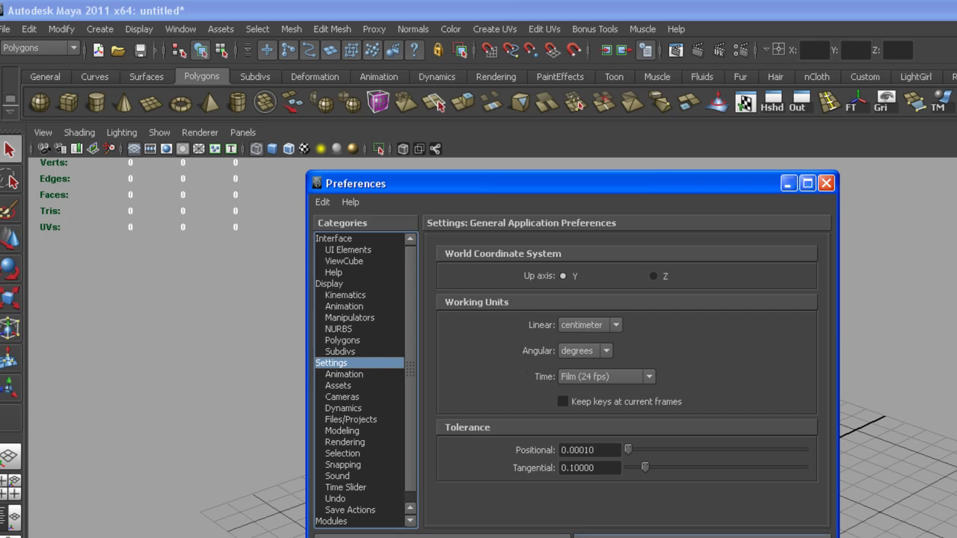
pyautogui.click(641, 535)
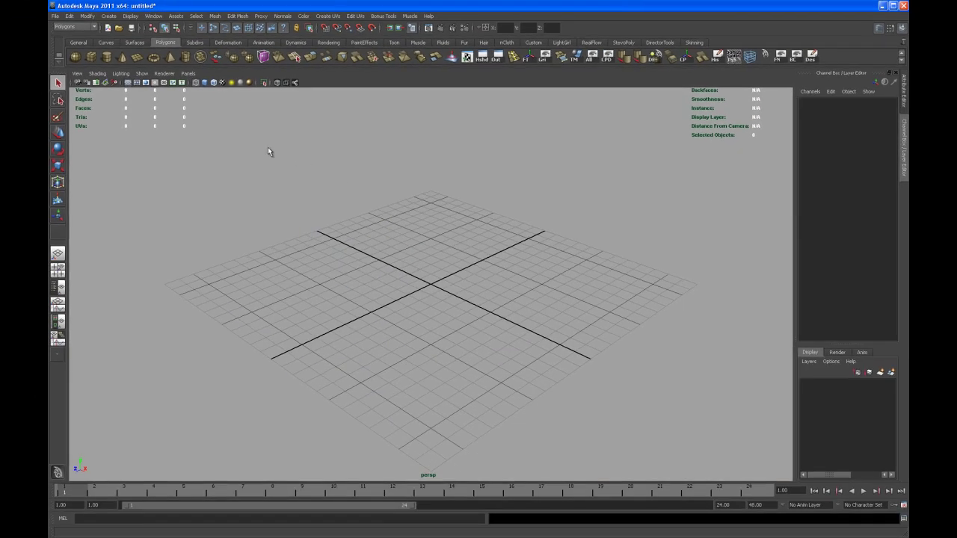
# - Maximize the side view and import rim_reference.JPG as its image plane
pyautogui.press('space')
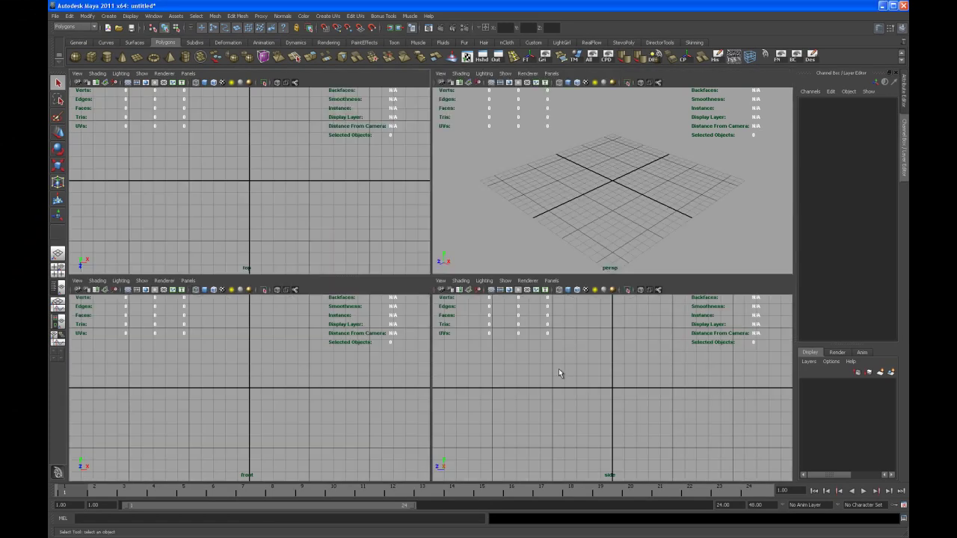
pyautogui.press('space')
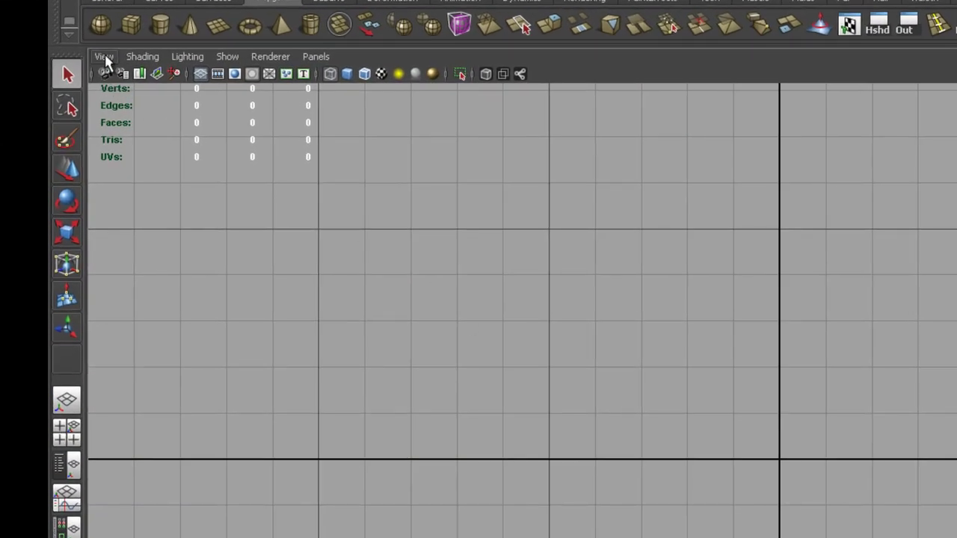
pyautogui.click(104, 57)
pyautogui.moveTo(187, 298)
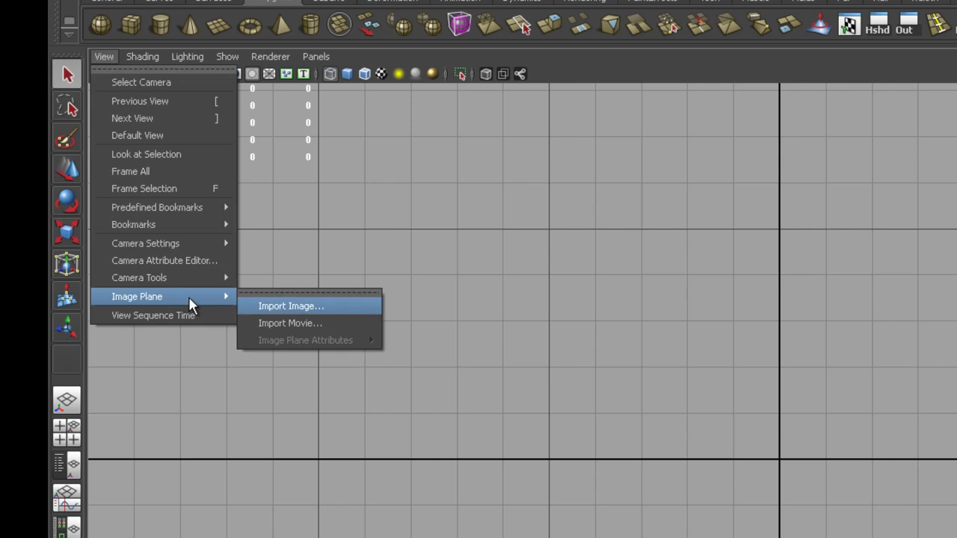
pyautogui.click(272, 308)
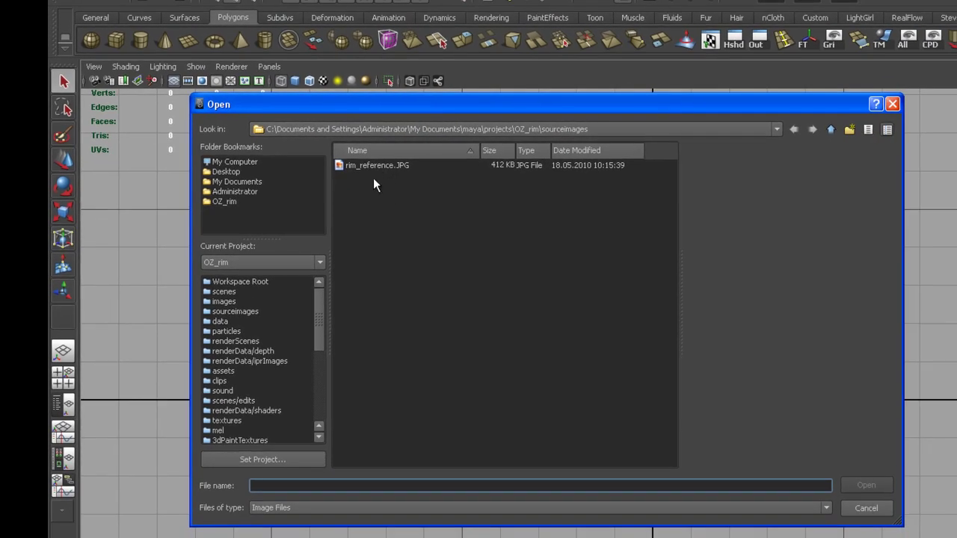
pyautogui.click(366, 165)
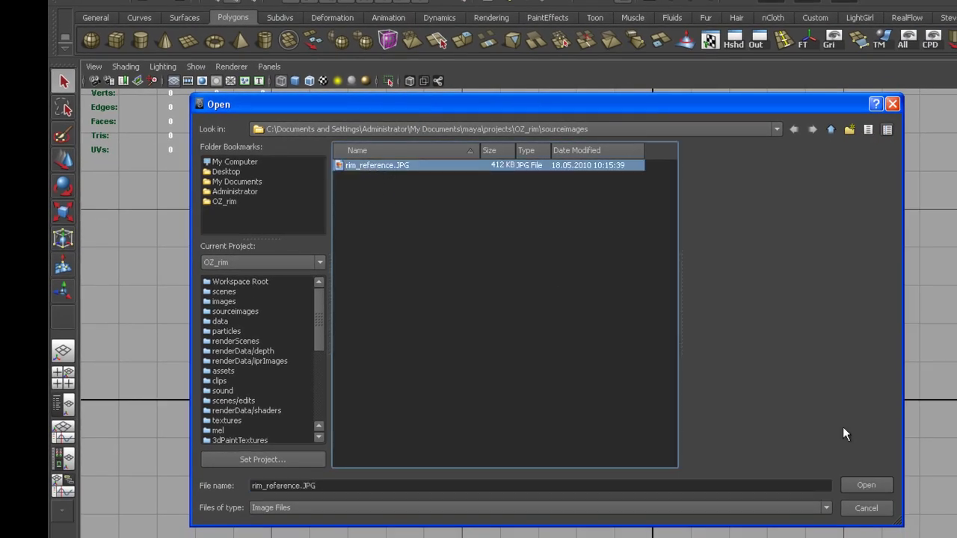
pyautogui.click(868, 486)
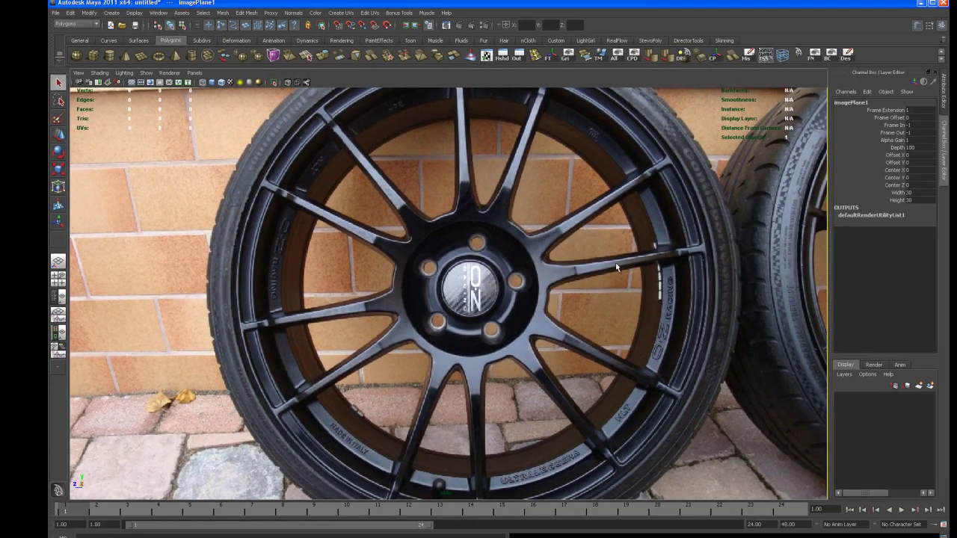
# - Select the side camera and slide imagePlane1's Center X to -25.5
pyautogui.press('space')
pyautogui.press('space')
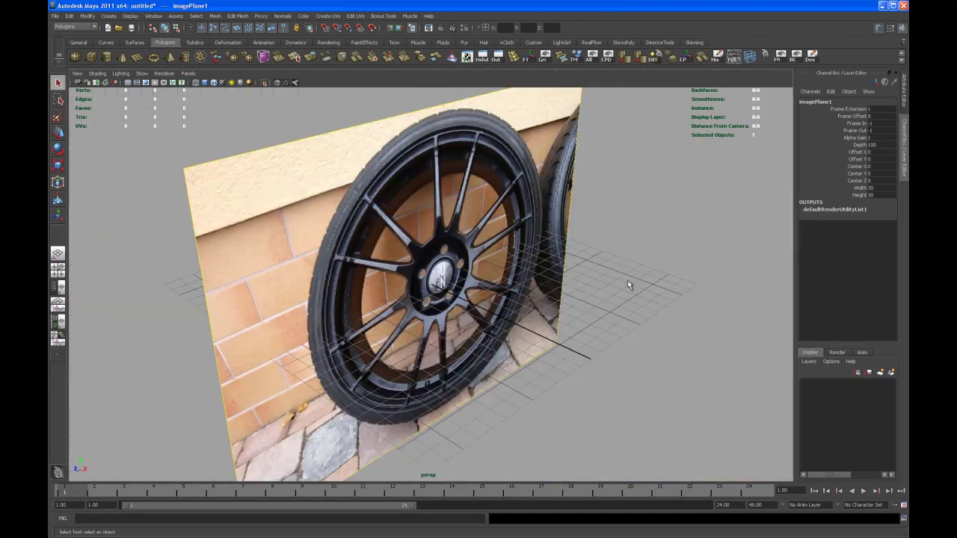
pyautogui.keyDown('alt'); pyautogui.moveTo(617, 284); pyautogui.dragTo(477, 279, button='right'); pyautogui.keyUp('alt')
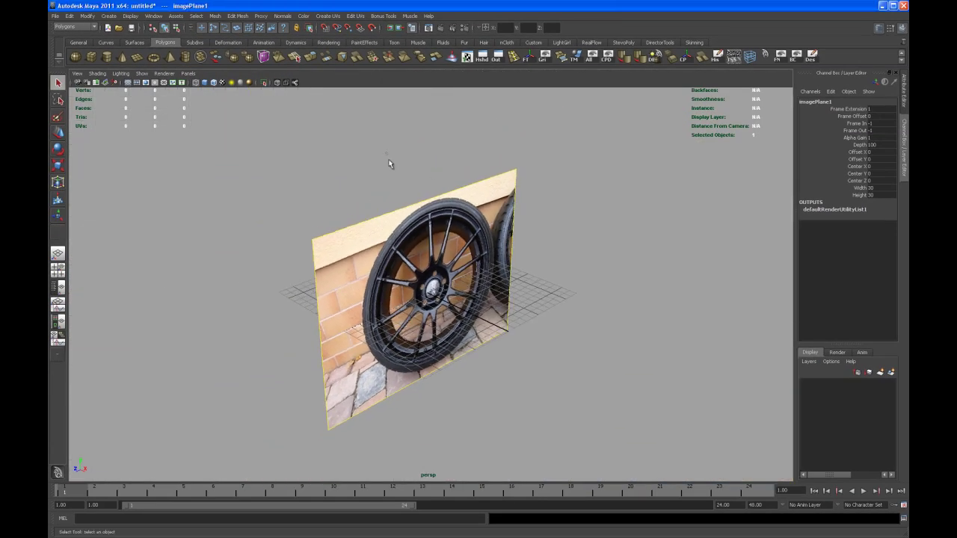
pyautogui.press('Up')
pyautogui.keyDown('alt'); pyautogui.moveTo(585, 301); pyautogui.dragTo(587, 303); pyautogui.keyUp('alt')
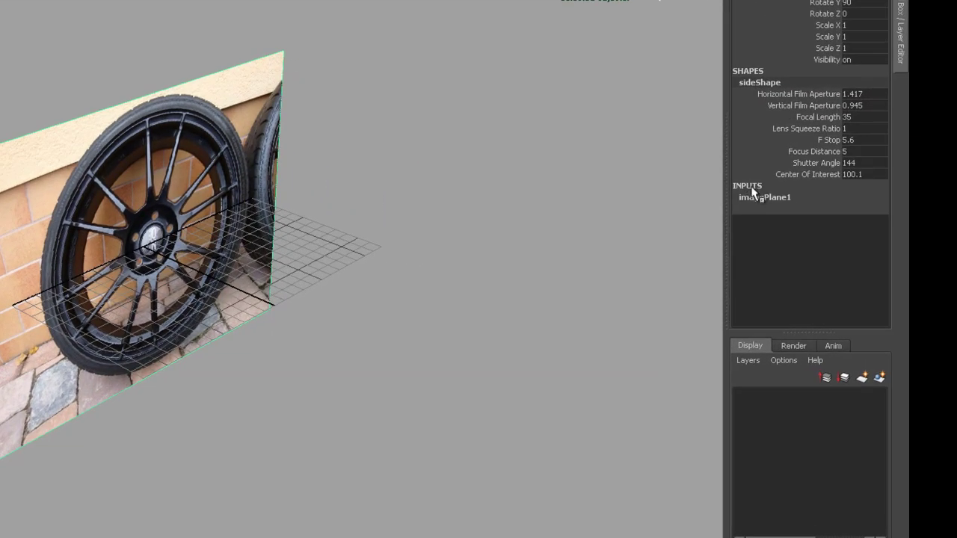
pyautogui.click(766, 197)
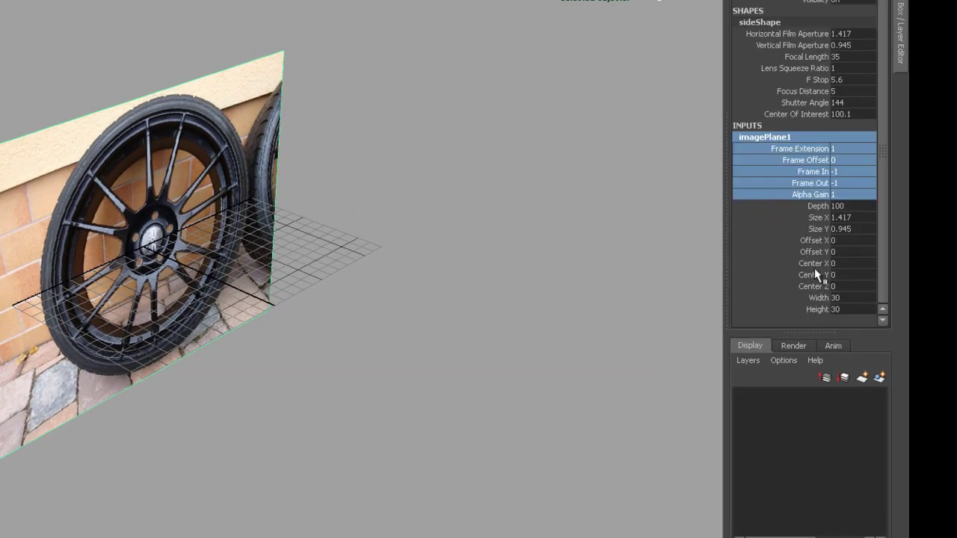
pyautogui.click(815, 263)
pyautogui.moveTo(468, 272); pyautogui.dragTo(239, 224, button='middle')
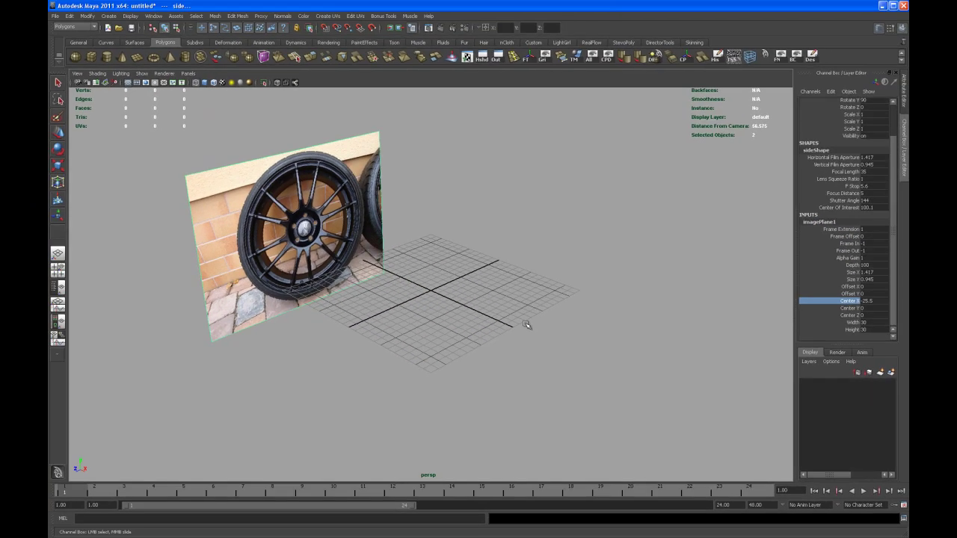
# - Check the recentred wheel photo in the maximized side view
pyautogui.press('space')
pyautogui.press('space')
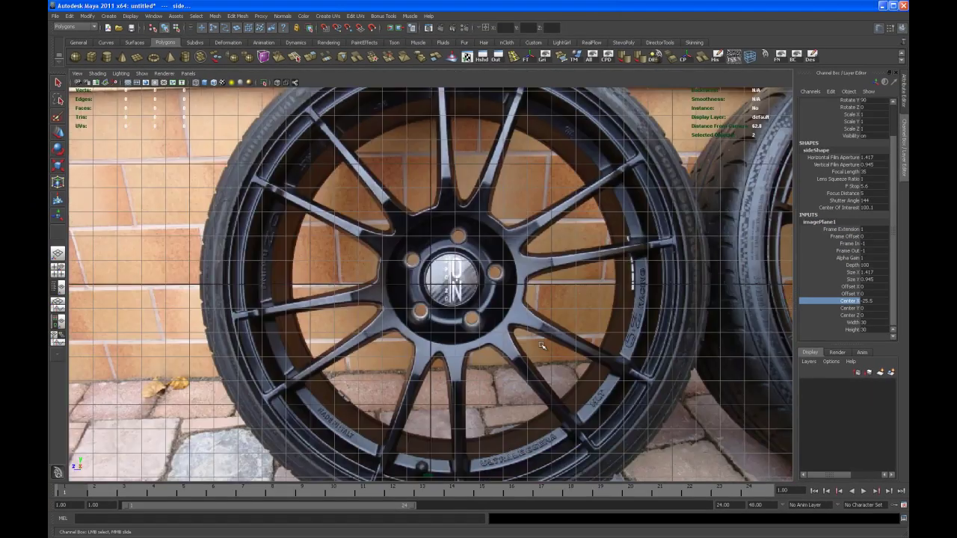
pyautogui.keyDown('alt'); pyautogui.moveTo(522, 302); pyautogui.dragTo(505, 320, button='middle'); pyautogui.keyUp('alt')
pyautogui.scroll(-2, 504, 319)
pyautogui.keyDown('alt'); pyautogui.moveTo(459, 277); pyautogui.dragTo(510, 246, button='middle'); pyautogui.keyUp('alt')
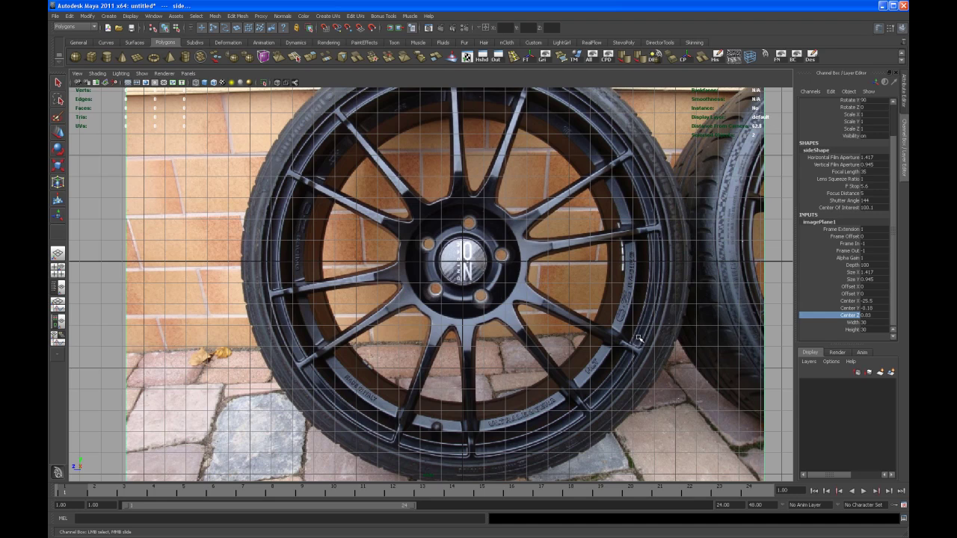
# - Maximize the perspective view and orbit to show the upright wheel photo beside the grid
pyautogui.press('space')
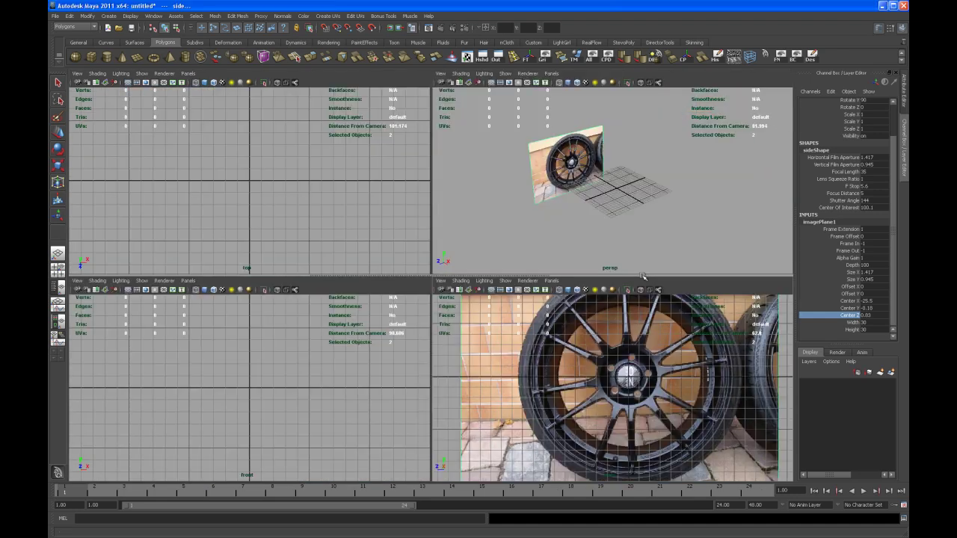
pyautogui.press('space')
pyautogui.keyDown('alt'); pyautogui.moveTo(498, 300); pyautogui.dragTo(519, 300); pyautogui.keyUp('alt')
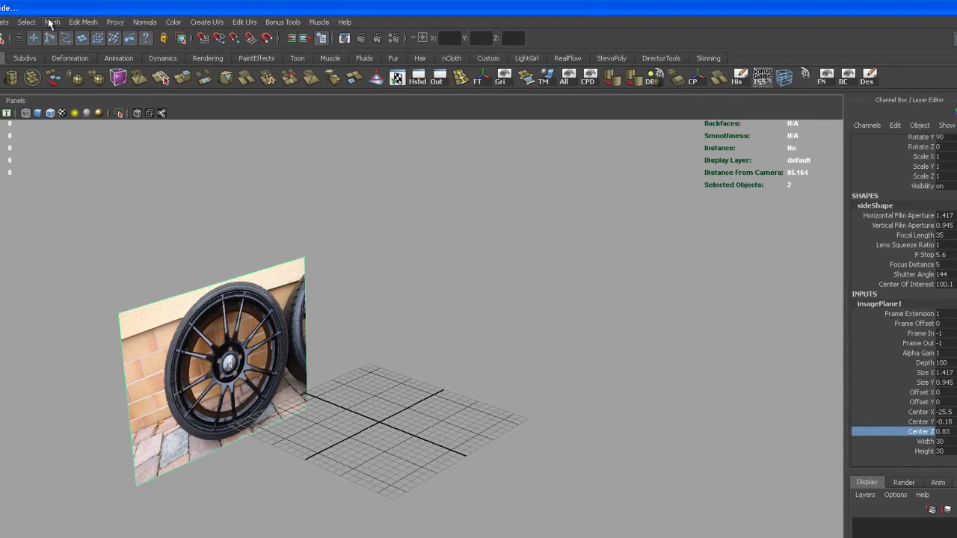
pyautogui.click(86, 21)
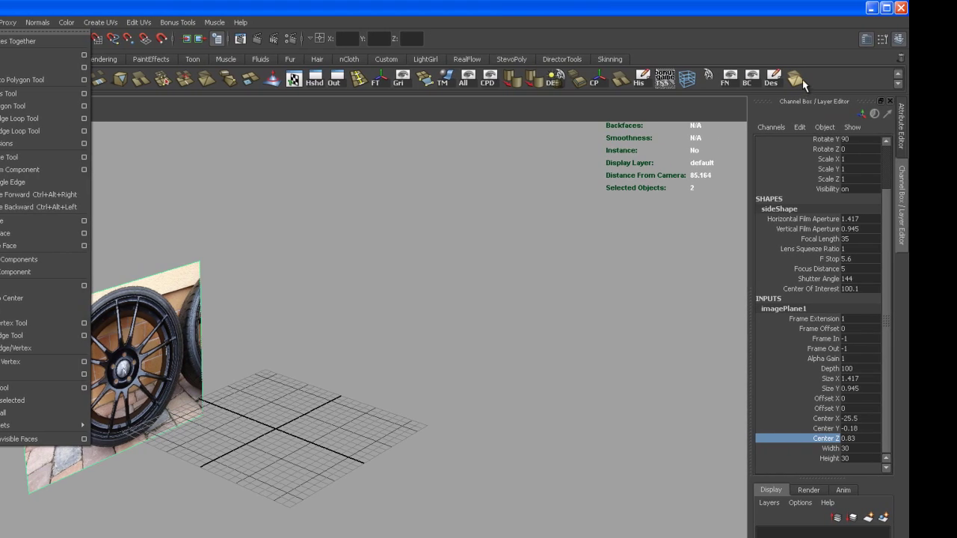
pyautogui.click(794, 54)
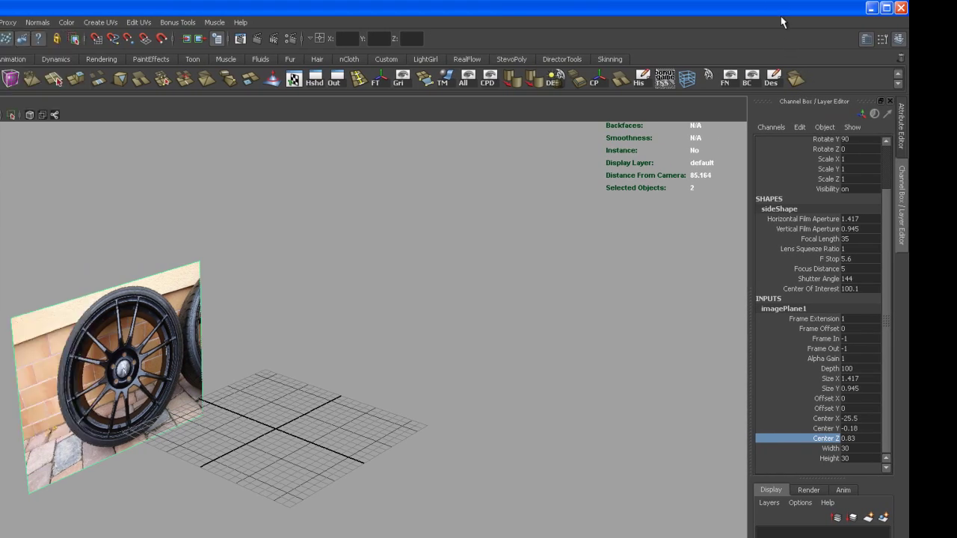